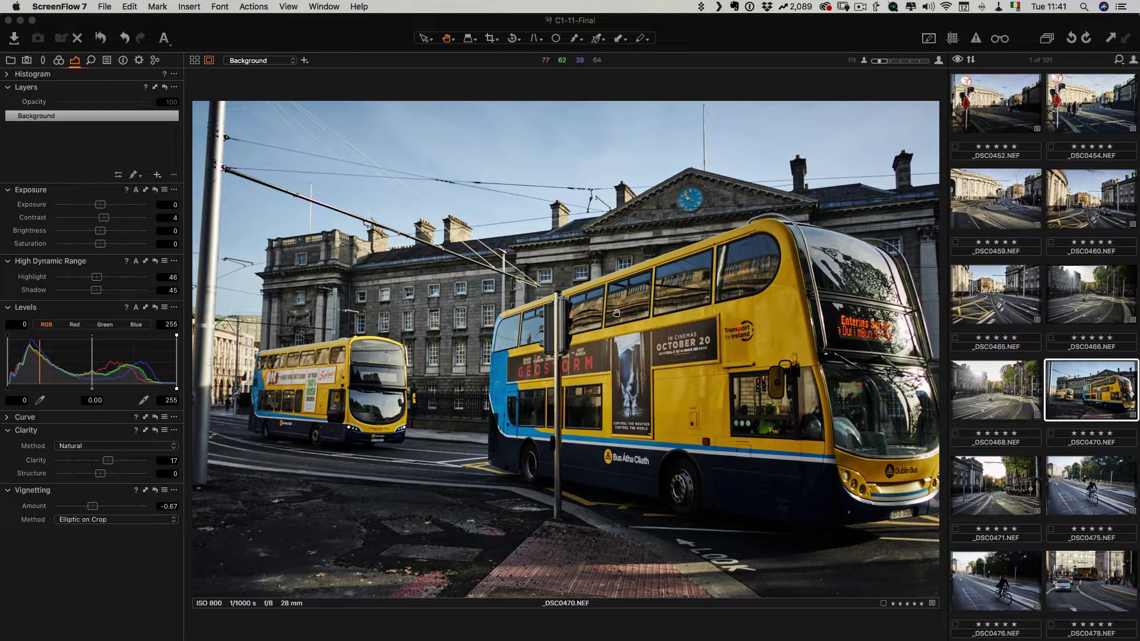
- Show the Color tools for the bus photo _DSC0470
click(59, 60)
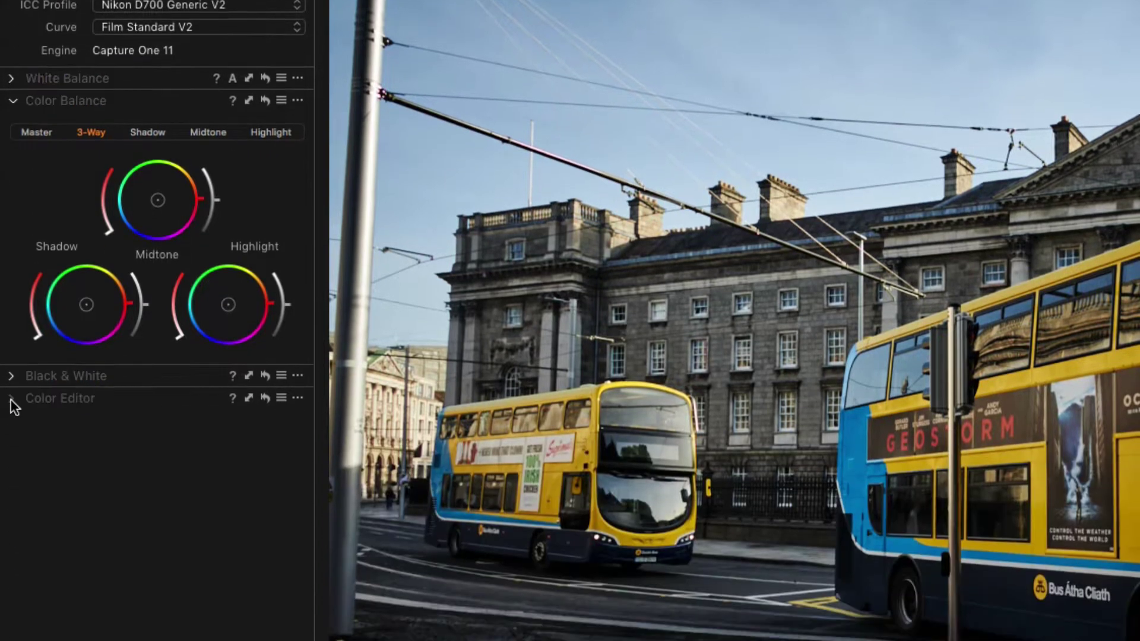
- In the Color Editor, raise saturation of the olive (20.6), teal (36.0) and red (28.8) ranges
click(11, 591)
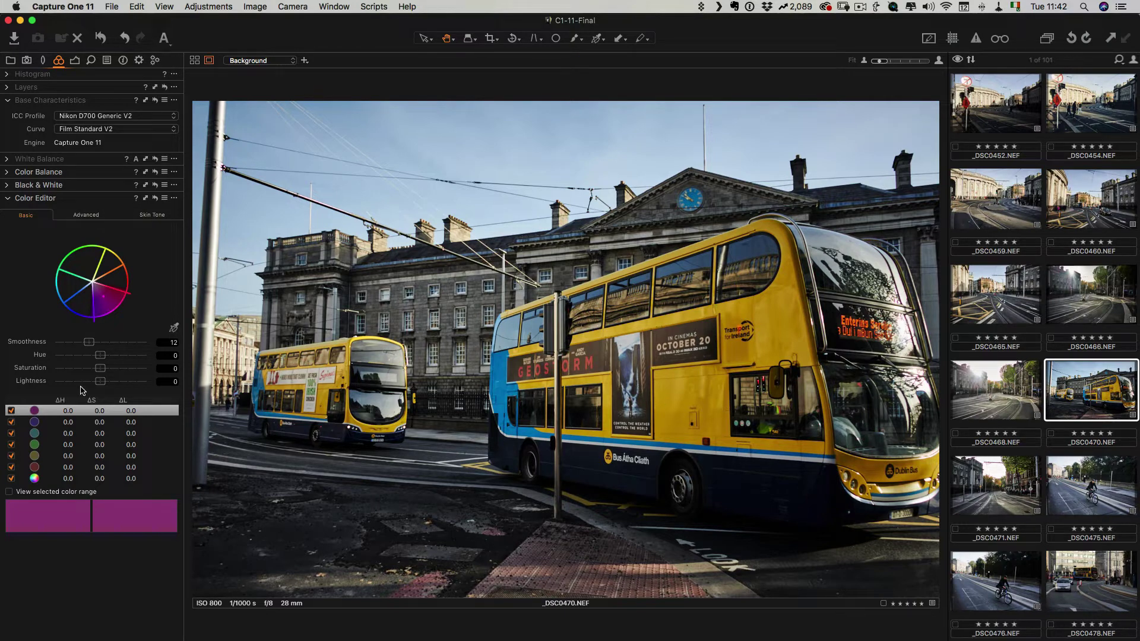
click(68, 456)
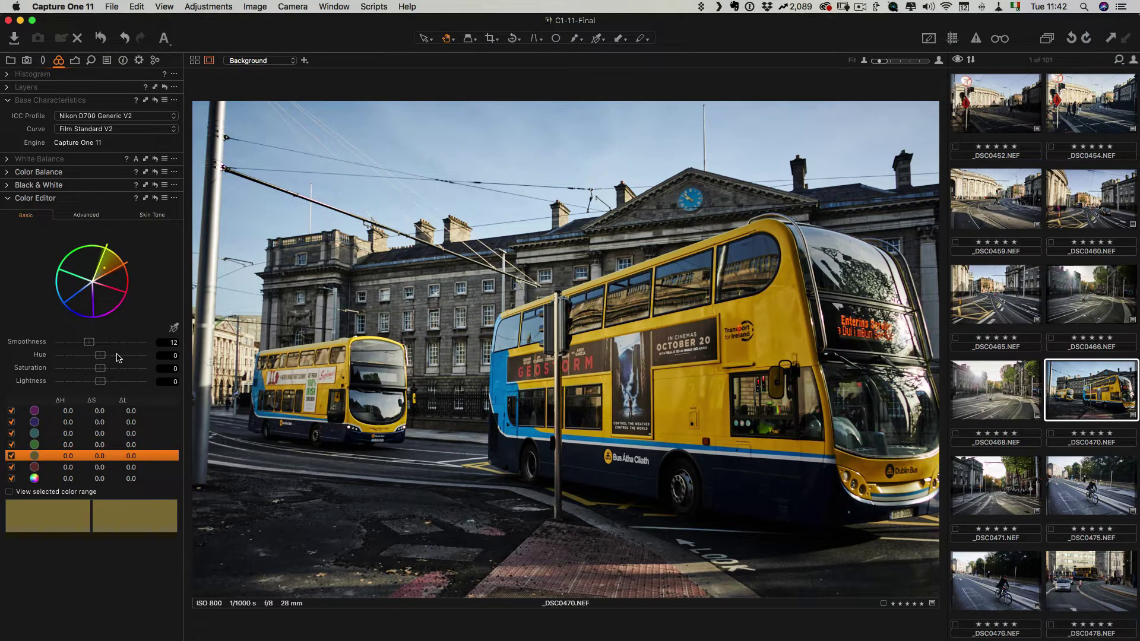
drag(103, 369, 136, 387)
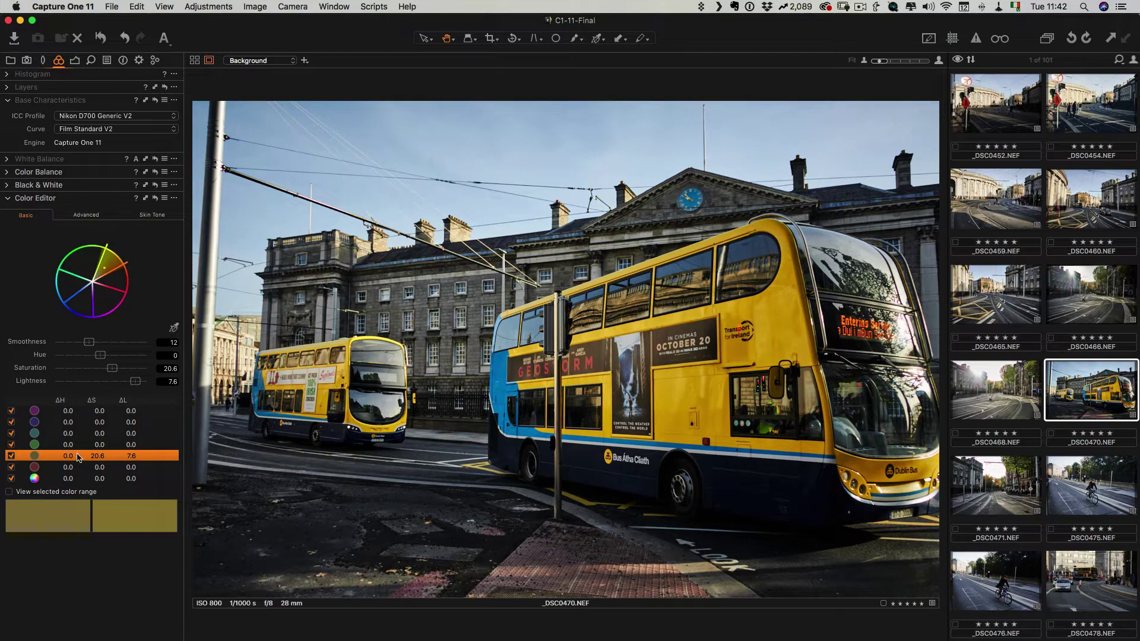
click(71, 436)
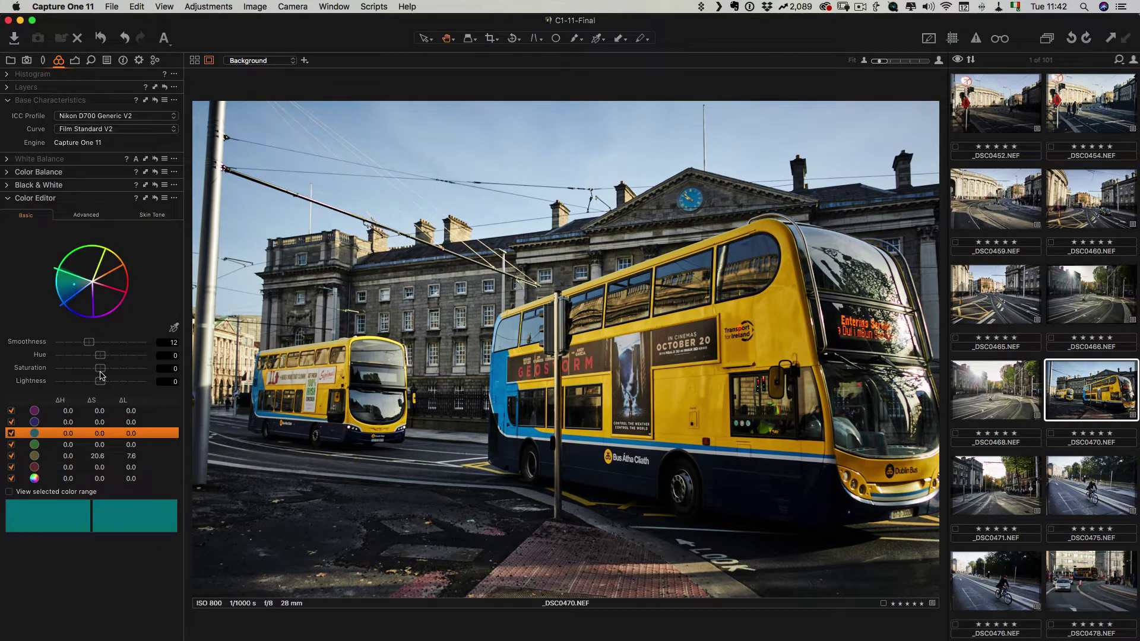
drag(101, 371, 75, 384)
click(124, 287)
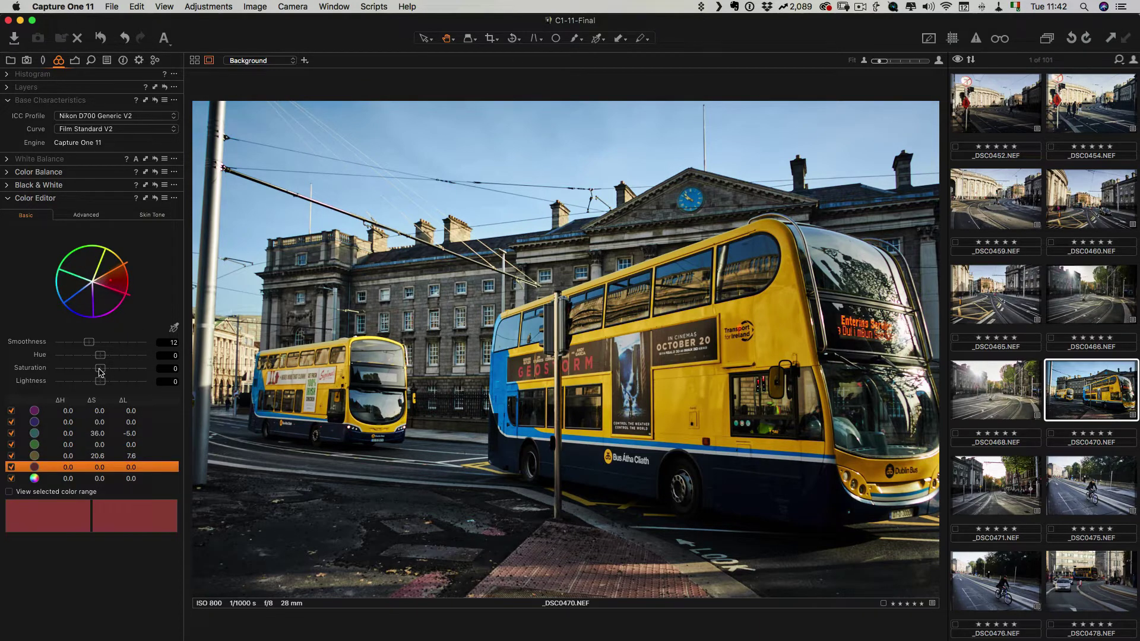
drag(101, 368, 116, 372)
click(107, 306)
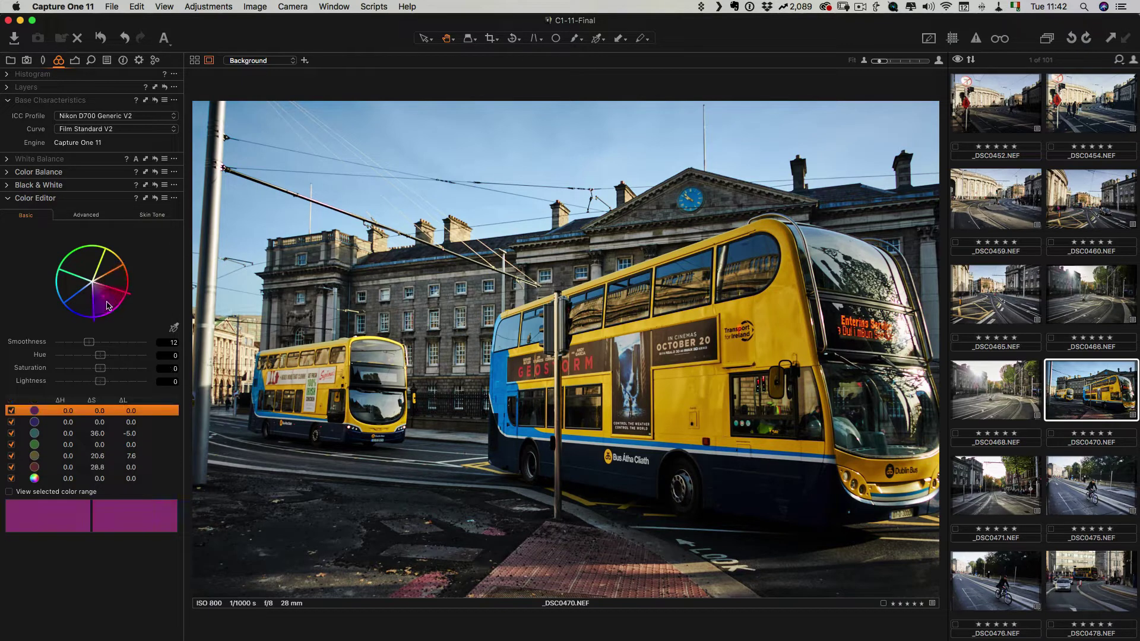
click(117, 280)
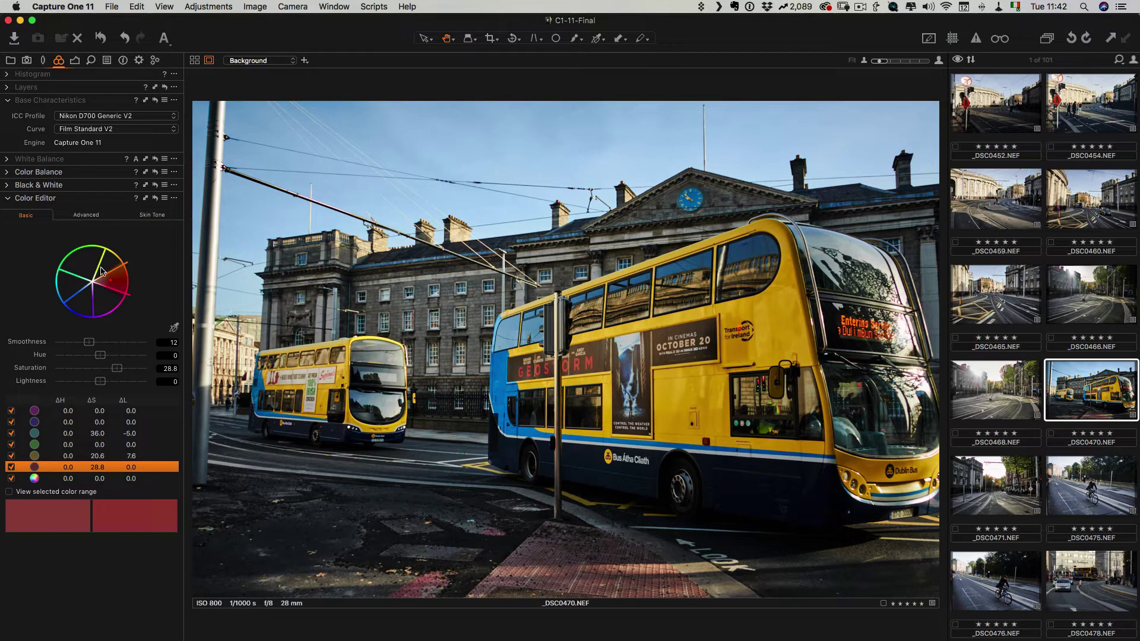
- On the Advanced Color Editor tab, sample the road colour and increase its saturation
click(97, 217)
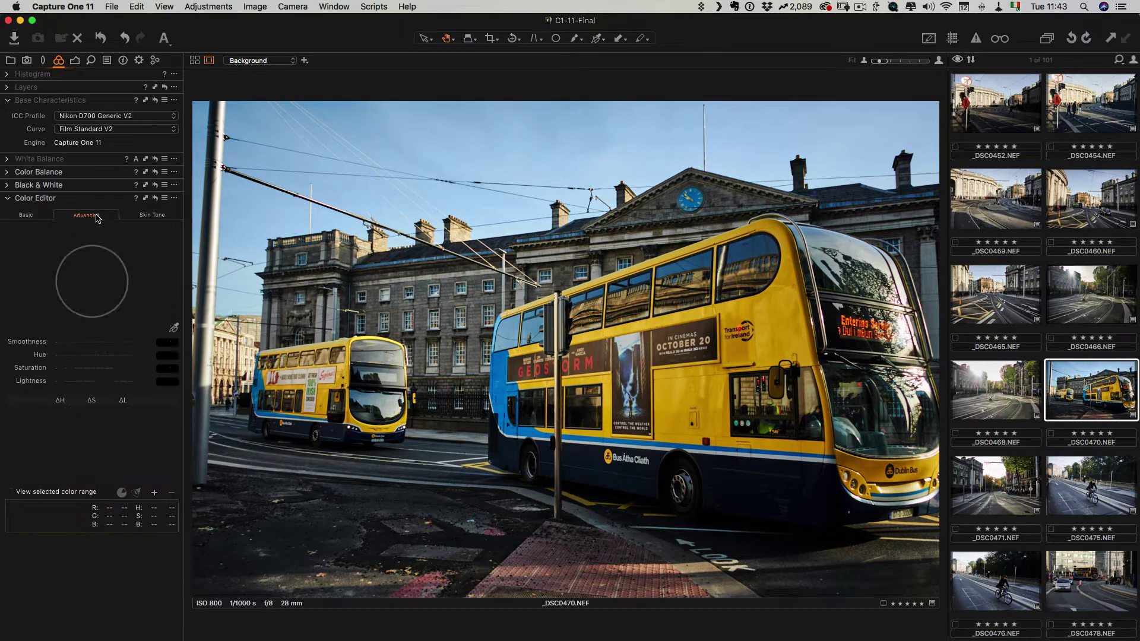
click(173, 328)
click(445, 442)
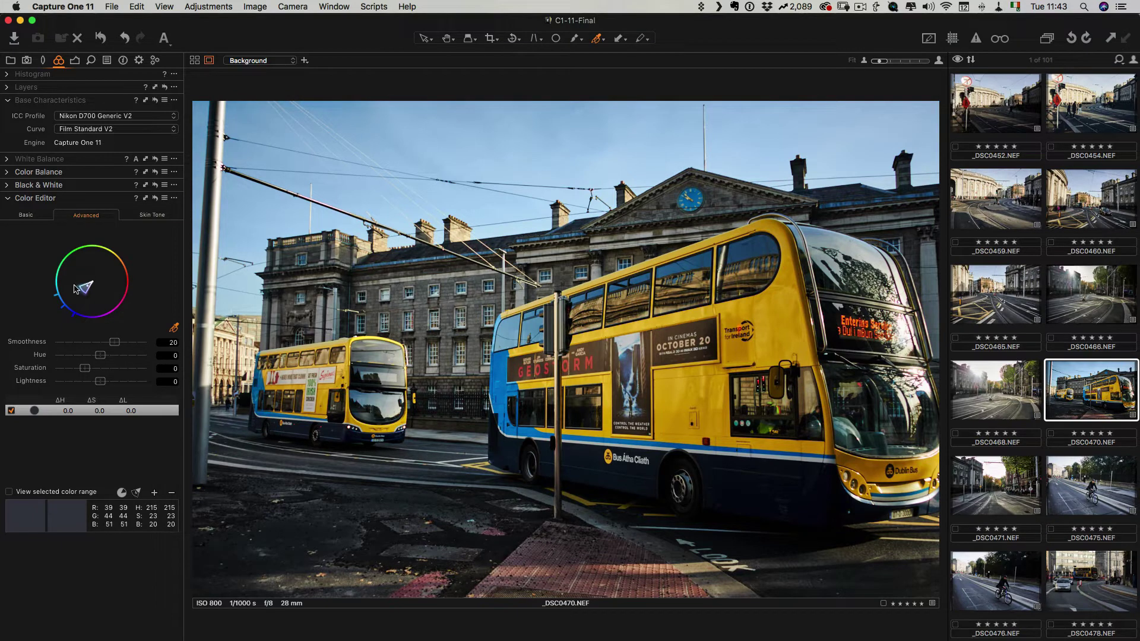
mouse_move(86, 368)
mouse_down()
mouse_move(114, 375)
mouse_move(103, 358)
mouse_up()
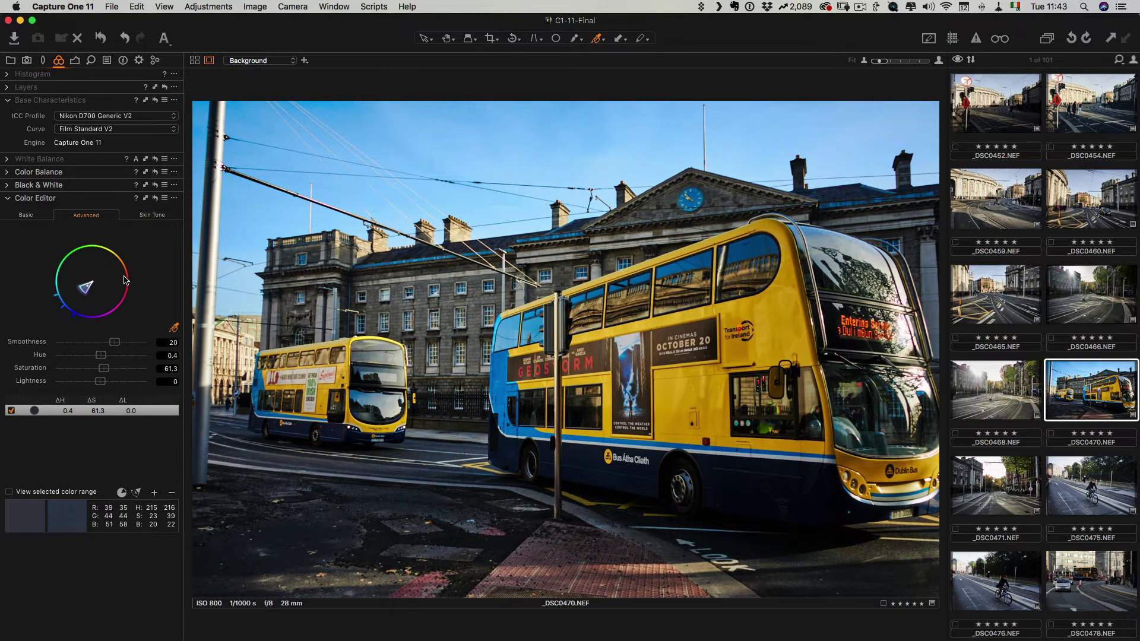
- Sample the blue clock as a second range, adjust it, and return to Basic
click(174, 328)
click(698, 193)
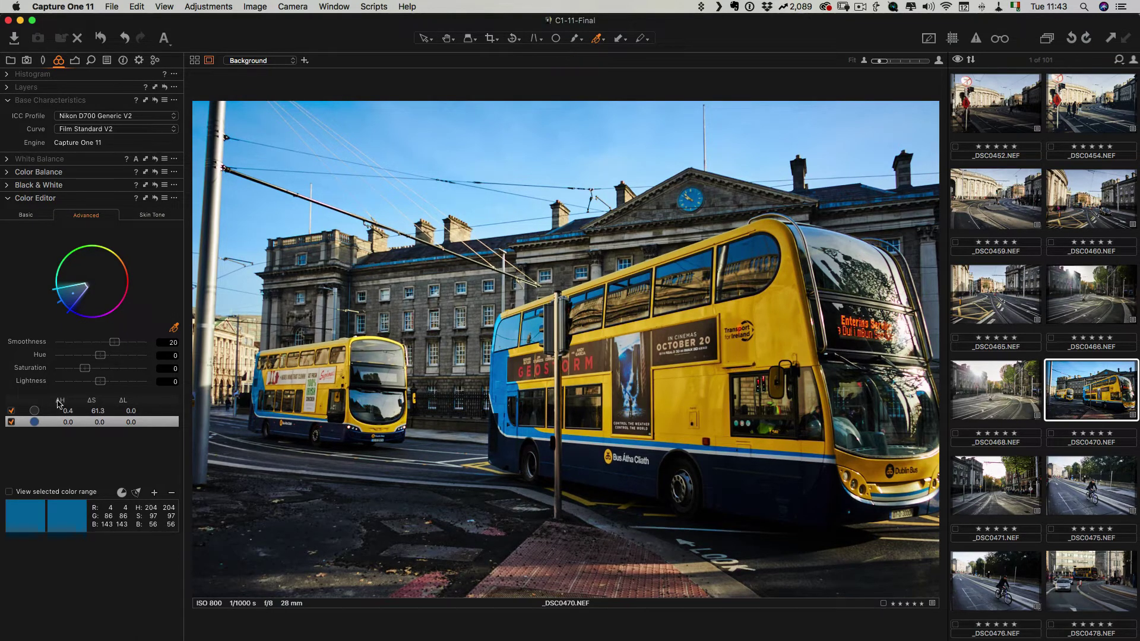
mouse_move(82, 374)
mouse_down()
mouse_move(112, 373)
mouse_move(85, 372)
mouse_move(92, 378)
mouse_move(81, 385)
mouse_up()
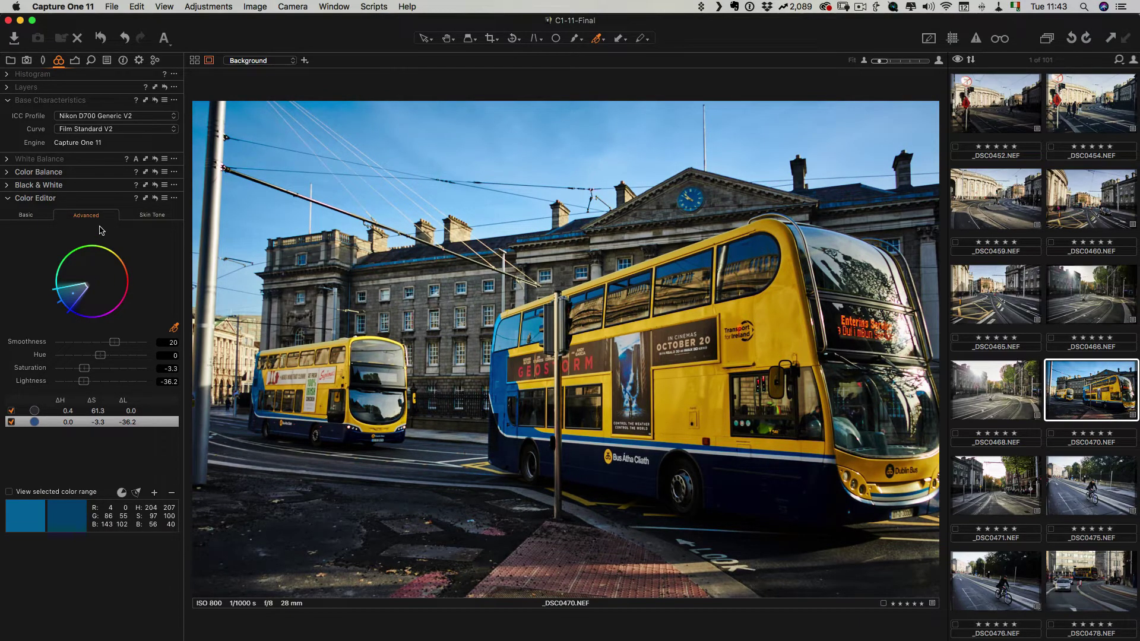
click(26, 215)
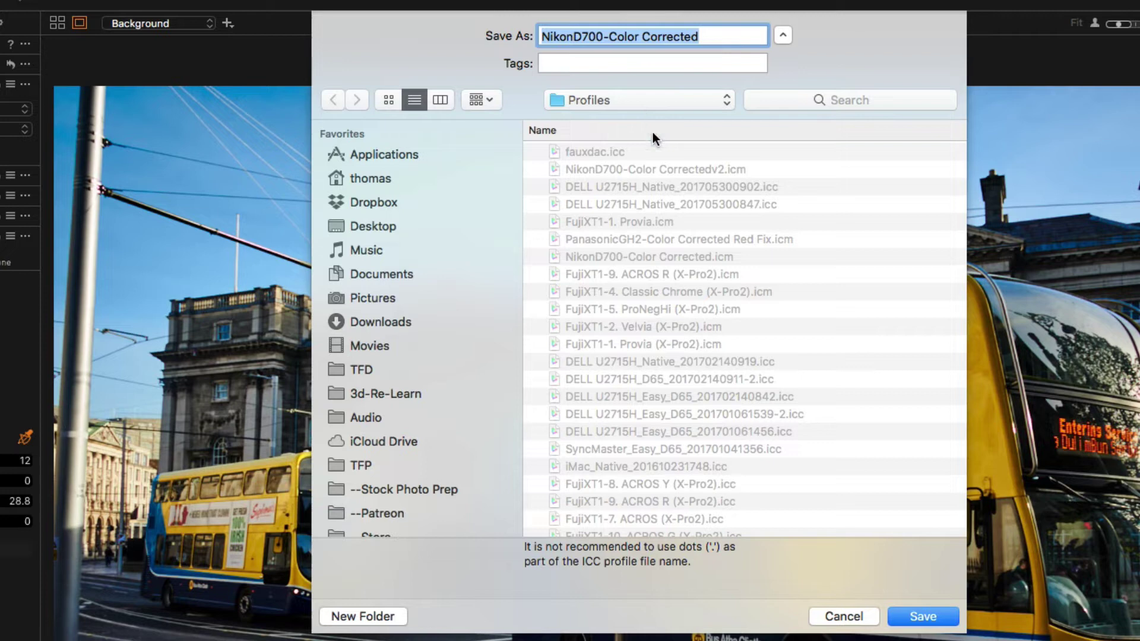
- Save the colour edits as the ICC profile 'NikonD700-Experimental' in the Profiles folder
scroll(653, 135, down, 1)
click(719, 37)
drag(738, 37, 612, 42)
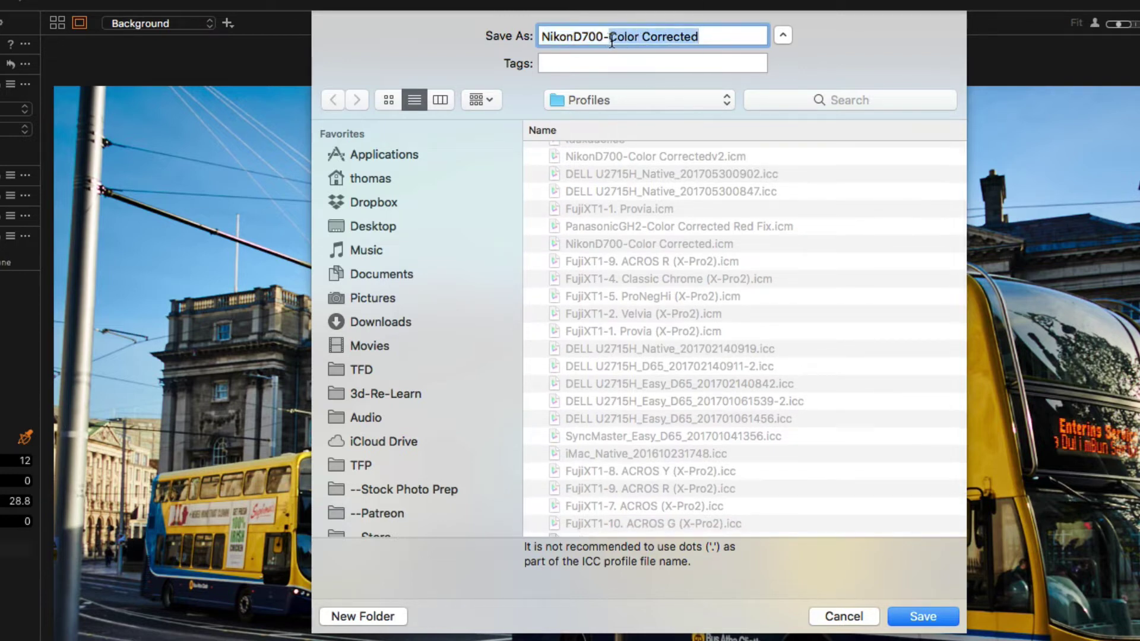
text(Experim)
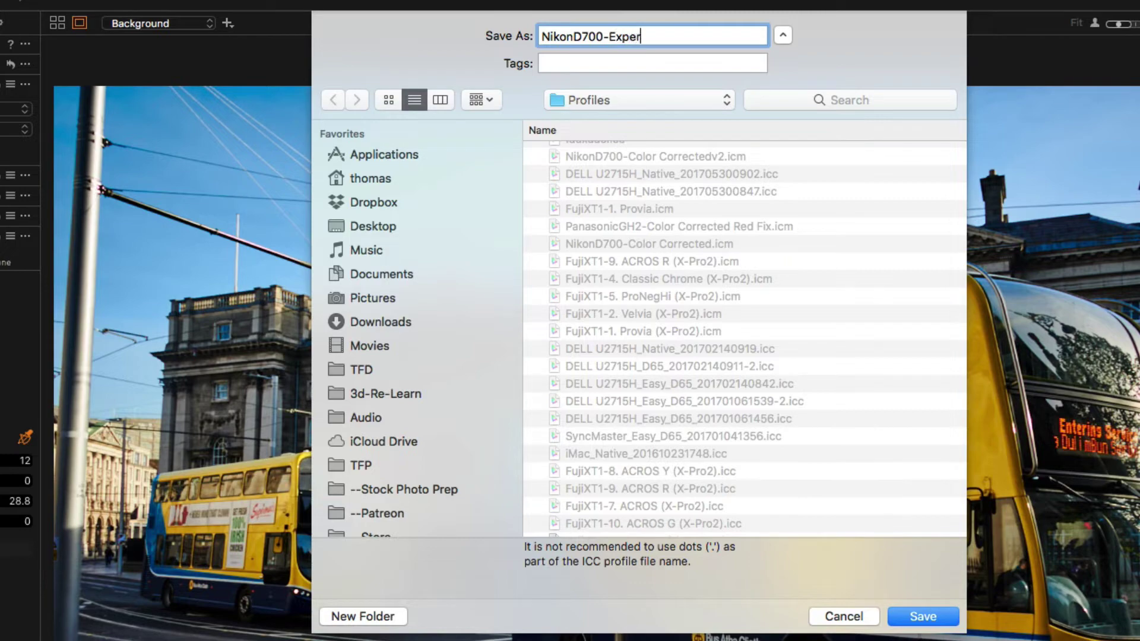
text(ental)
click(925, 617)
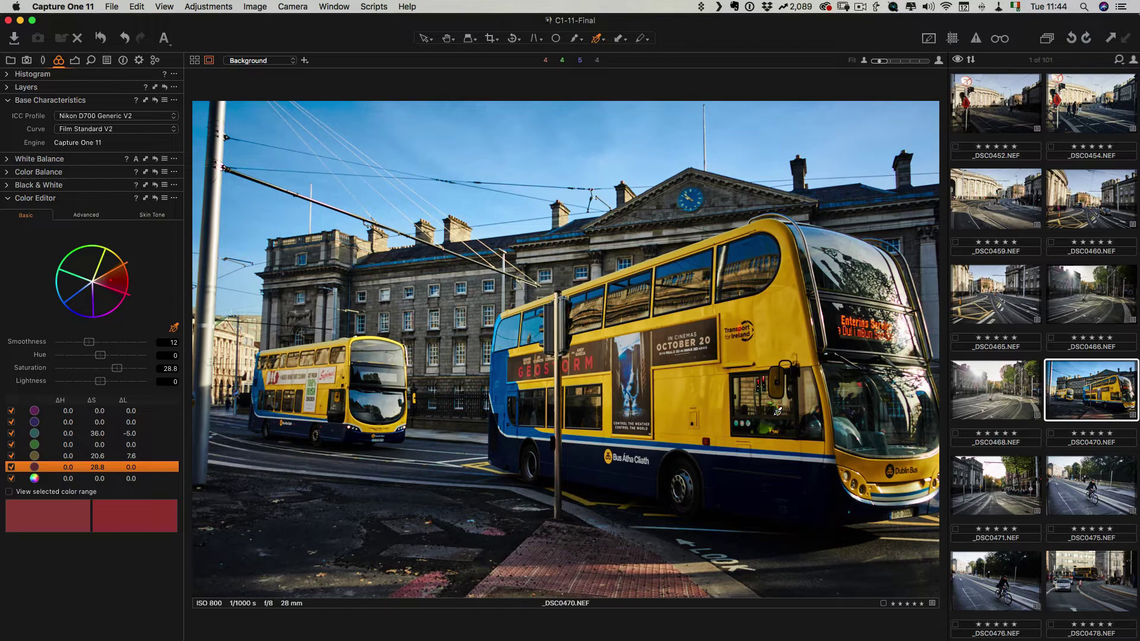
- Select the _DSC0483 double-decker bus photo from the filmstrip
scroll(999, 285, down, 8)
scroll(998, 286, down, 6)
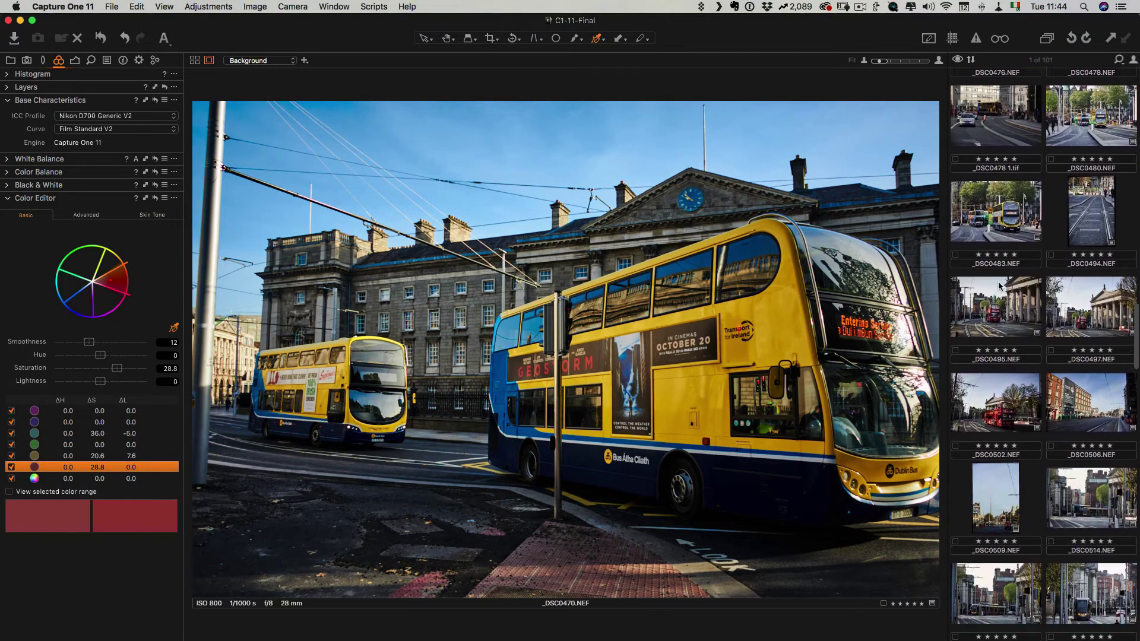
scroll(999, 285, up, 5)
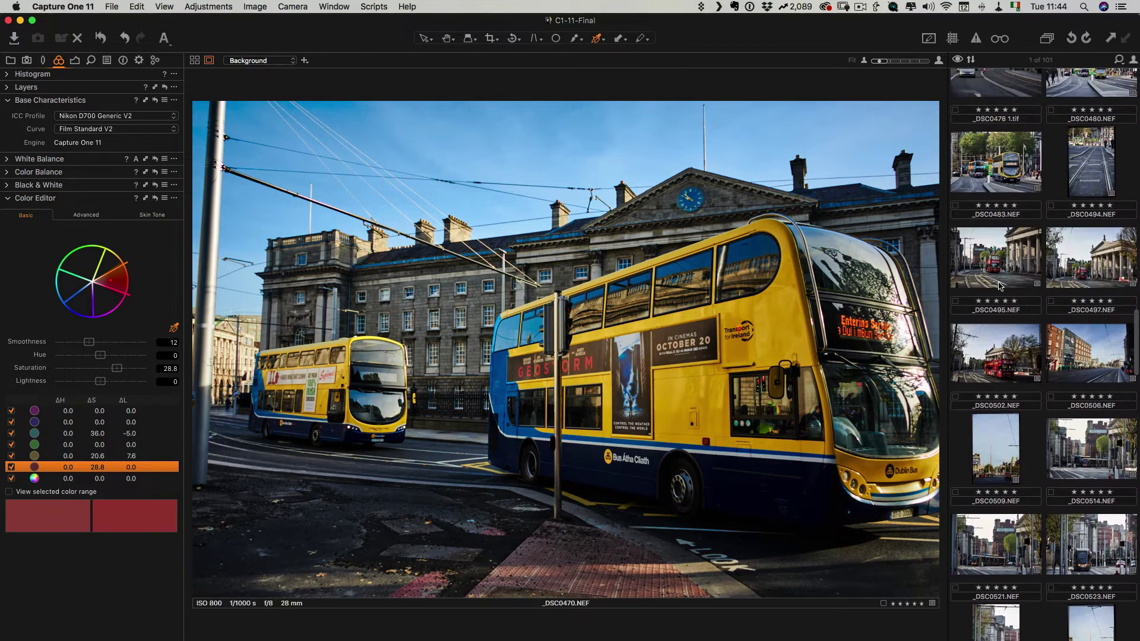
scroll(1004, 344, up, 2)
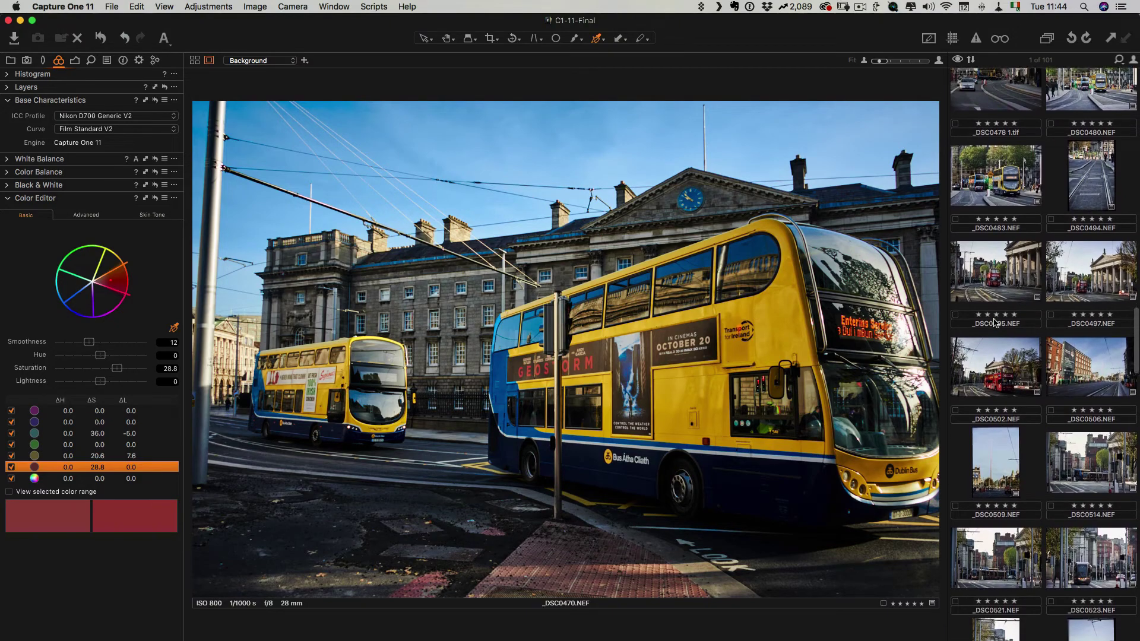
click(998, 184)
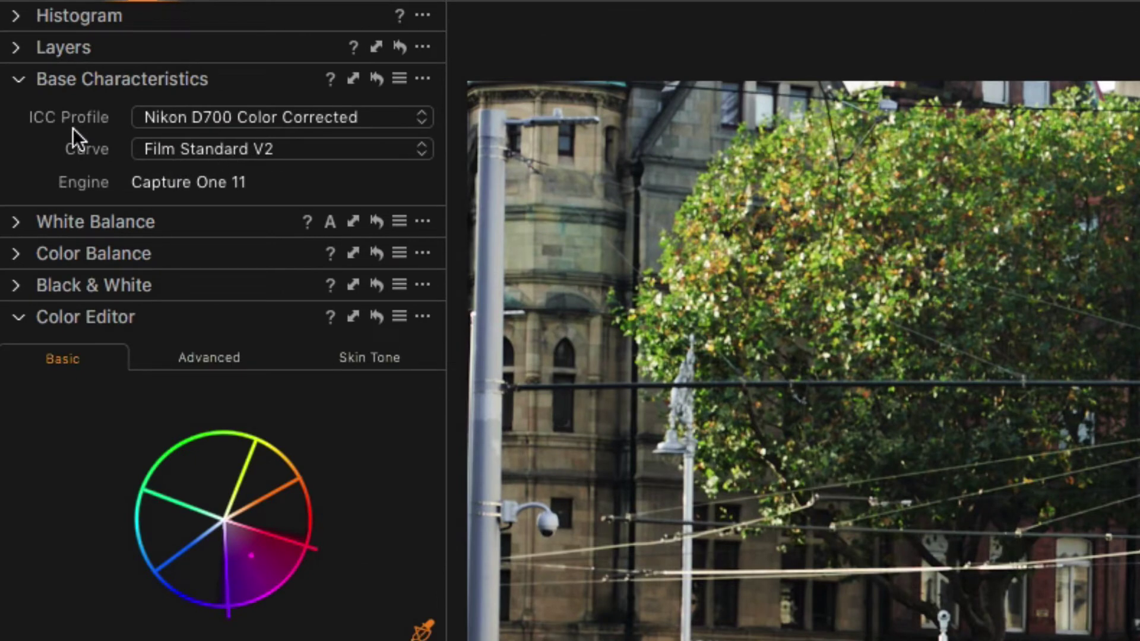
- Set the ICC profile of _DSC0483 to Nikon D700 Experimental
click(193, 123)
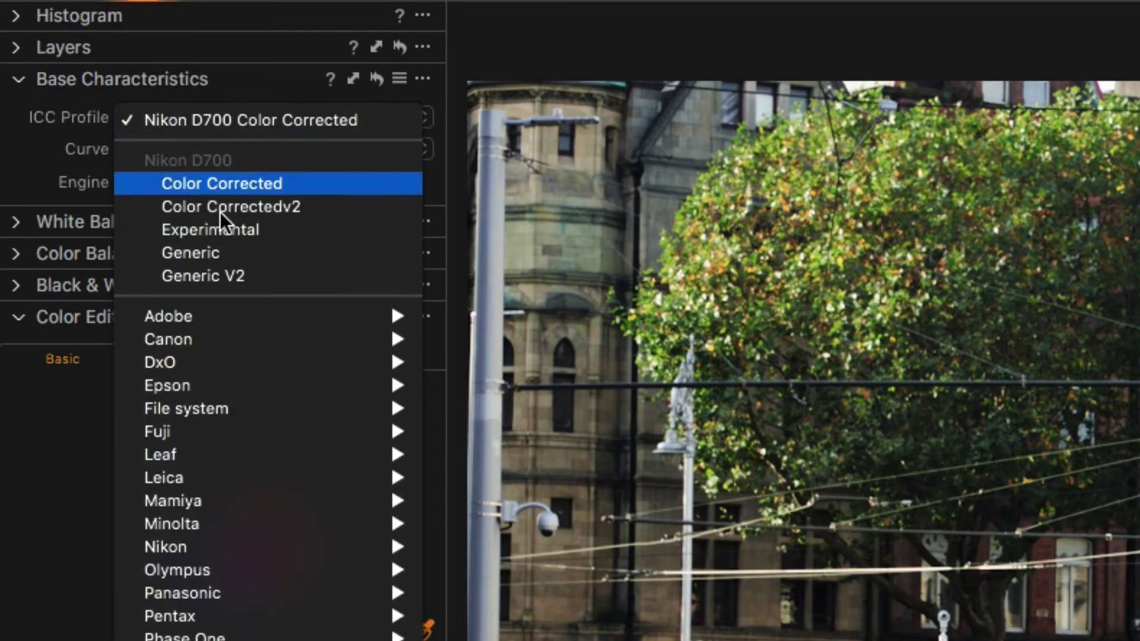
click(227, 229)
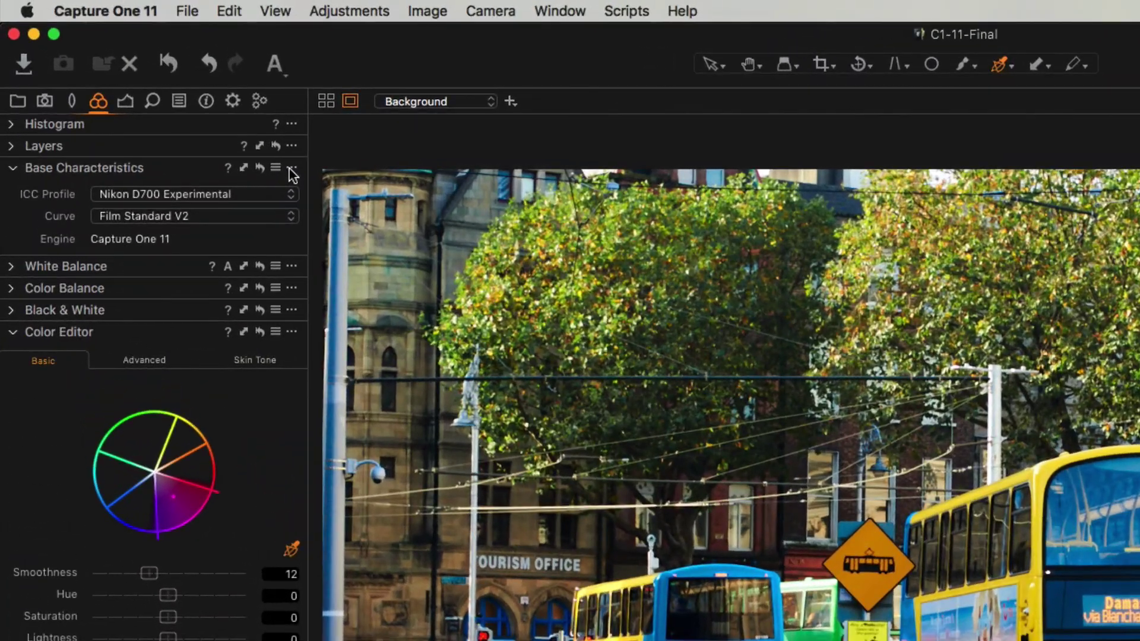
- Save the Experimental profile and Film Standard V2 curve as Nikon D700 defaults
click(291, 169)
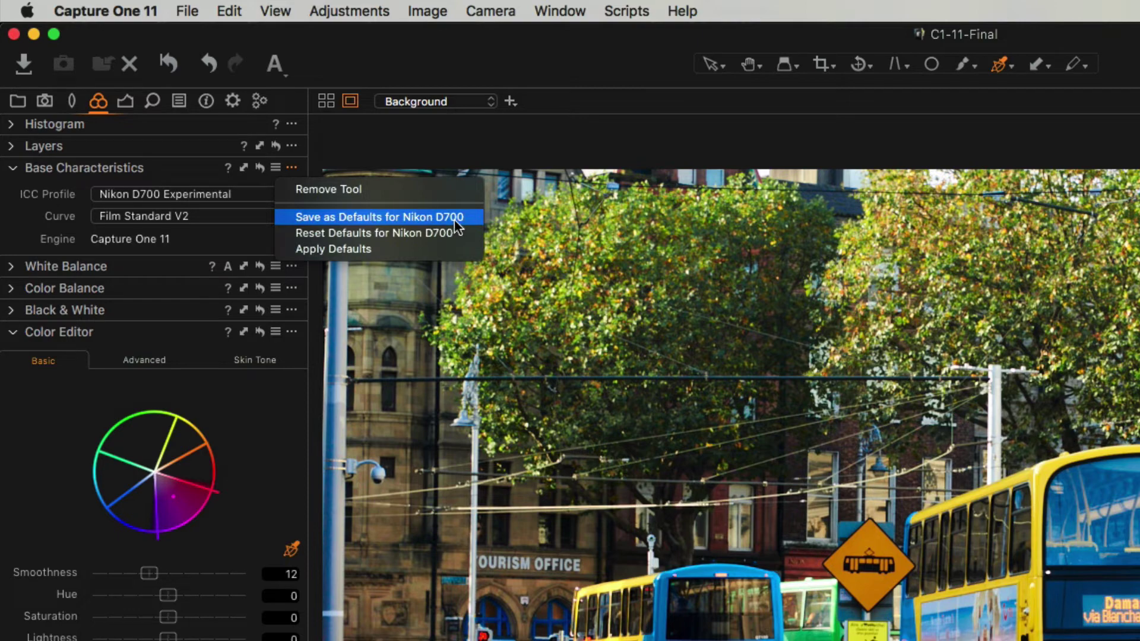
click(811, 260)
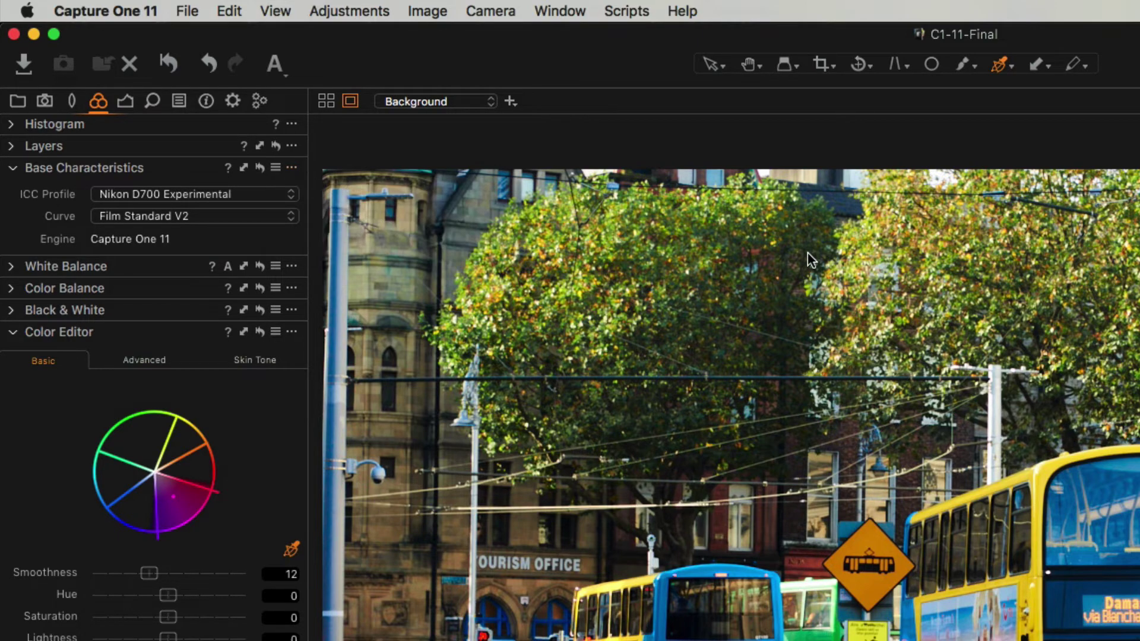